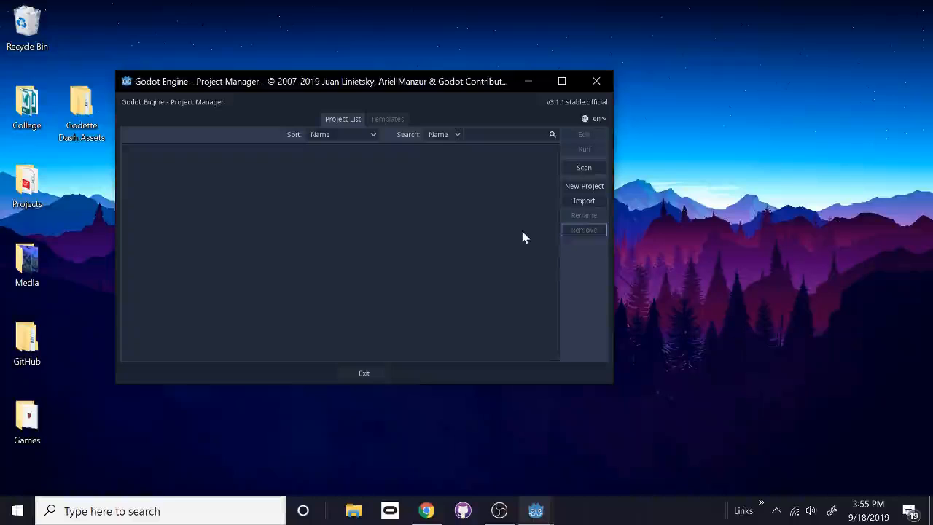
- Start creating a new project and set its path to the Desktop folder
{"action": "left_click", "coordinate": [571, 187]}
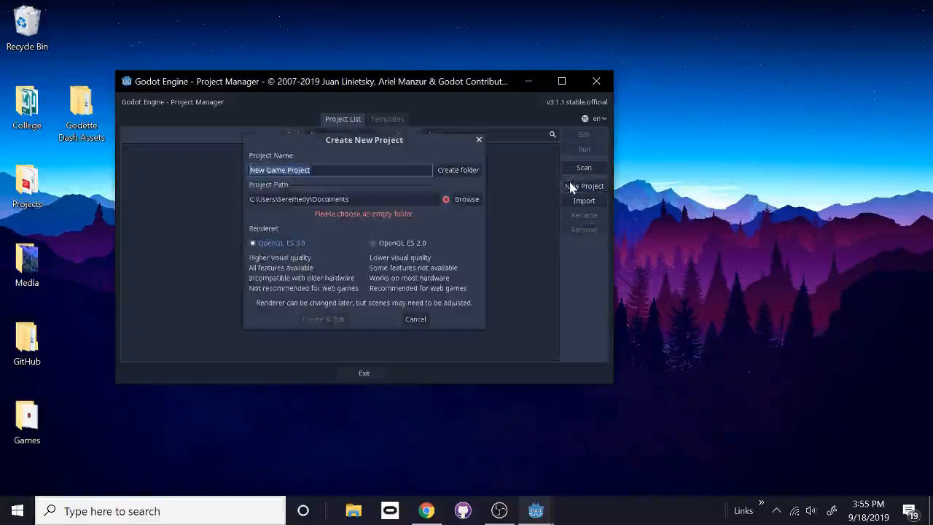
{"action": "left_click", "coordinate": [472, 200]}
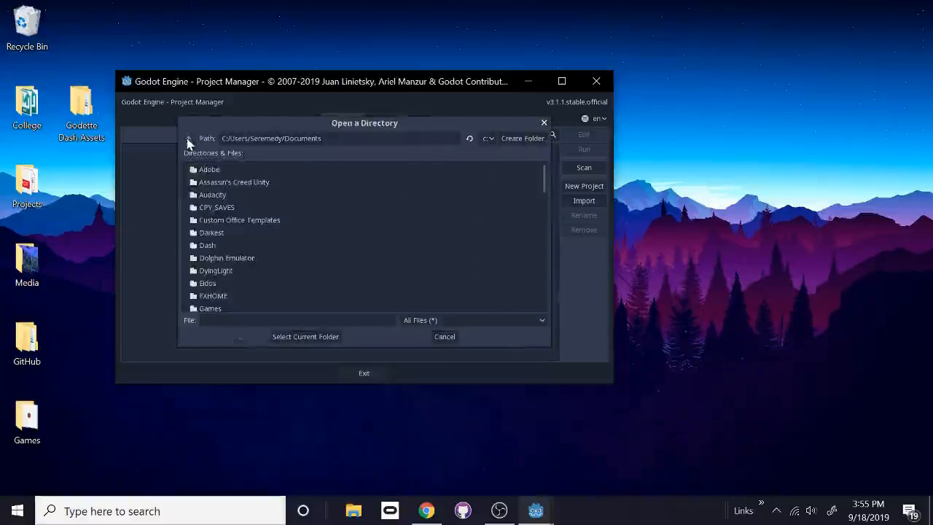
{"action": "left_click", "coordinate": [189, 138]}
{"action": "scroll", "coordinate": [223, 269], "scroll_direction": "down", "scroll_amount": 4}
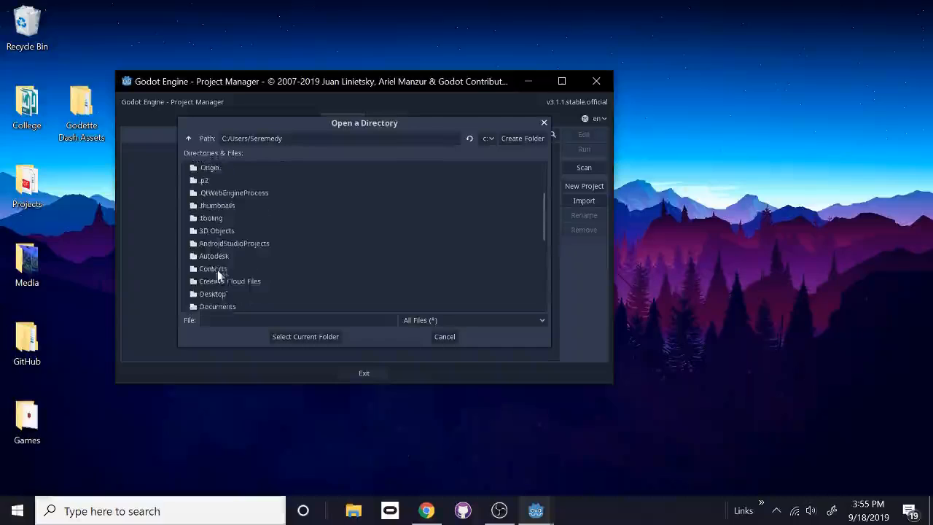
{"action": "double_click", "coordinate": [218, 293]}
{"action": "left_click", "coordinate": [306, 337]}
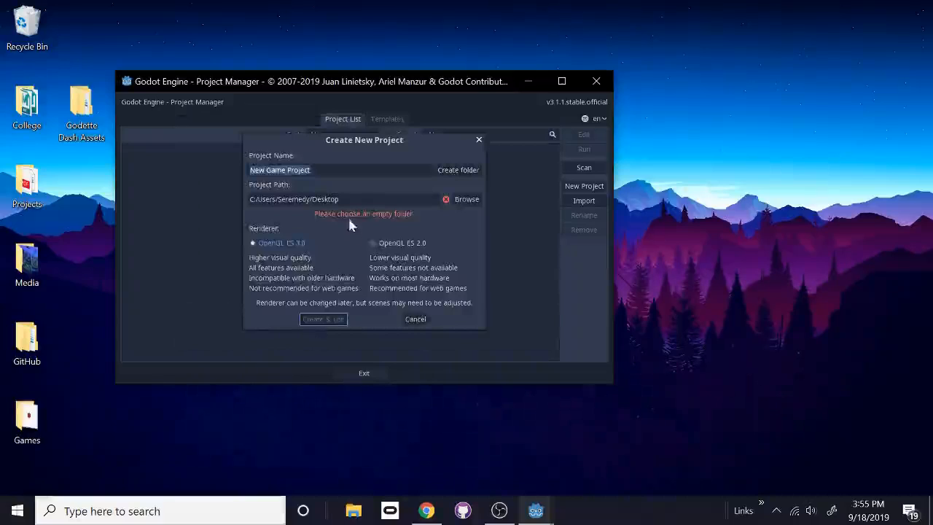
- Name the project "Godette Dash!", create a folder for it, and create the project for editing
{"action": "type", "text": "Godette D"}
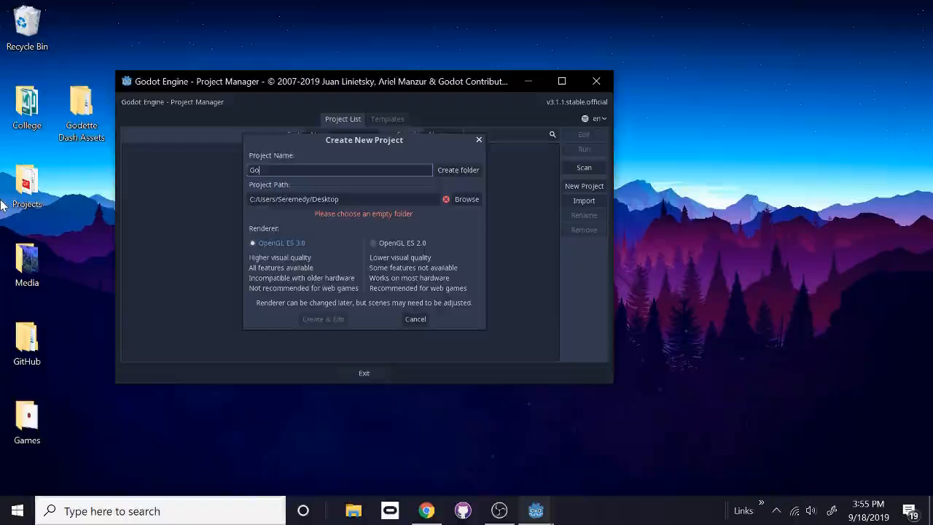
{"action": "type", "text": "ash"}
{"action": "left_click", "coordinate": [467, 173]}
{"action": "left_click", "coordinate": [318, 319]}
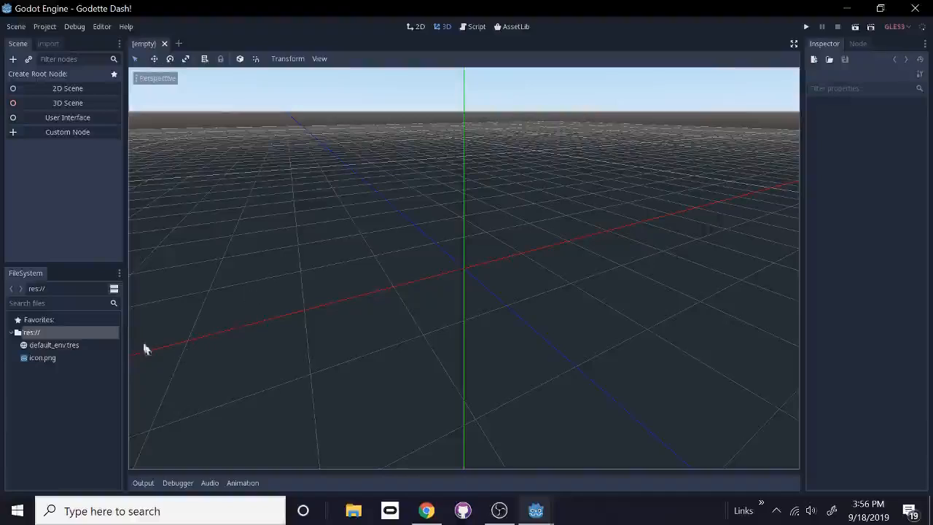
- Create the folders Audio and Graphics in the project root res://
{"action": "right_click", "coordinate": [67, 333]}
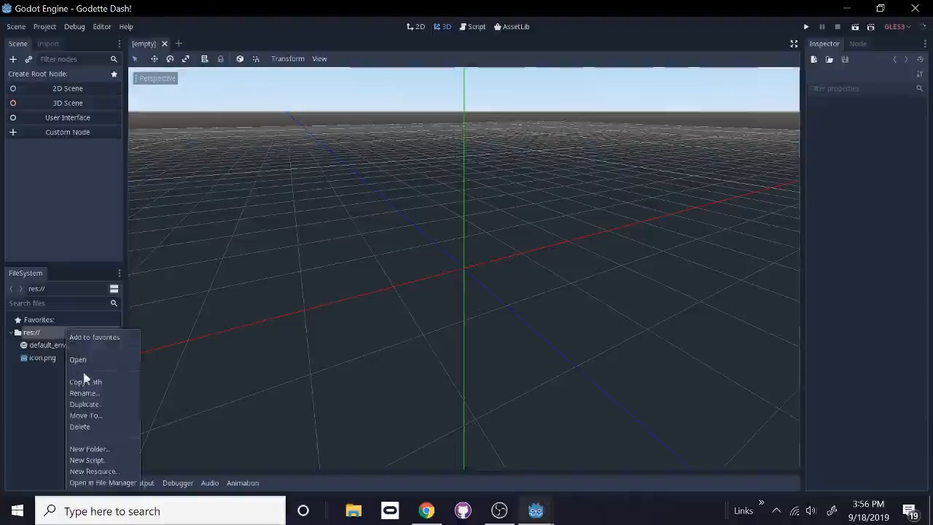
{"action": "left_click", "coordinate": [107, 447]}
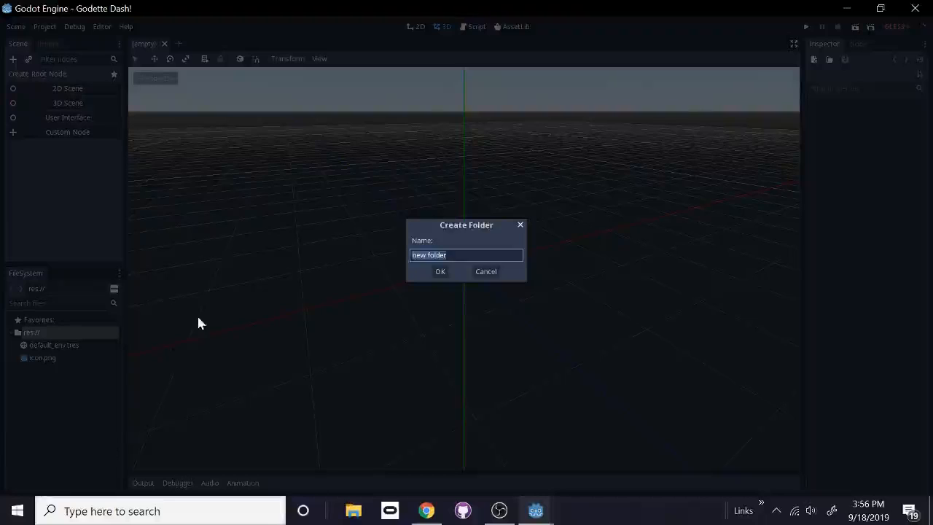
{"action": "type", "text": "Audio"}
{"action": "key", "text": "Return"}
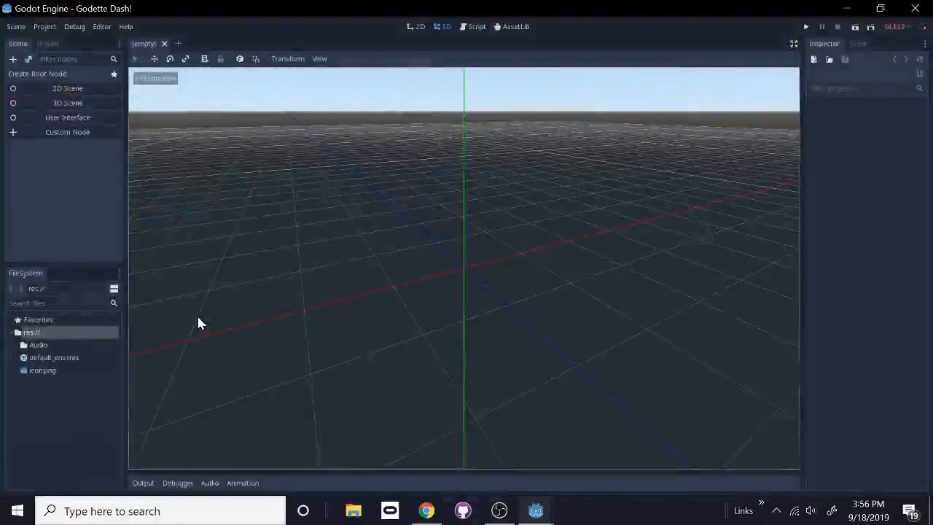
{"action": "right_click", "coordinate": [26, 333]}
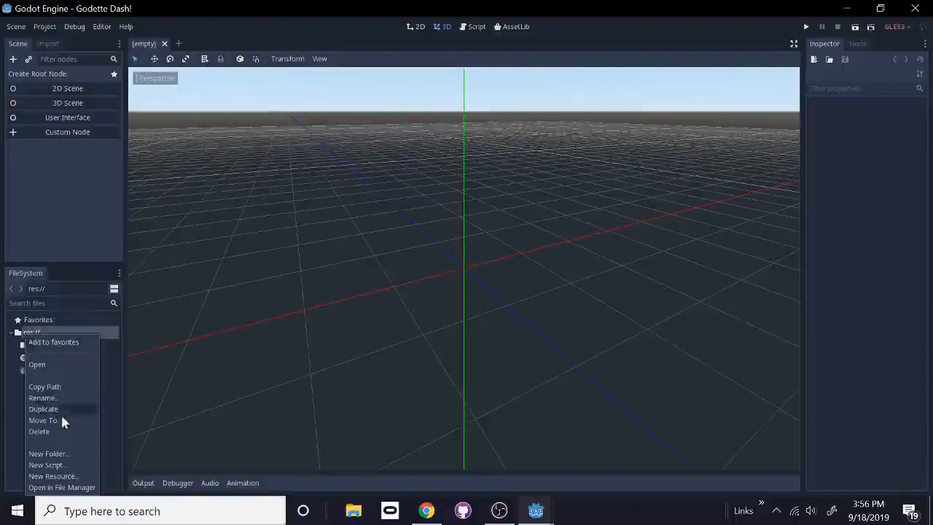
{"action": "left_click", "coordinate": [65, 456]}
{"action": "type", "text": "Graphi"}
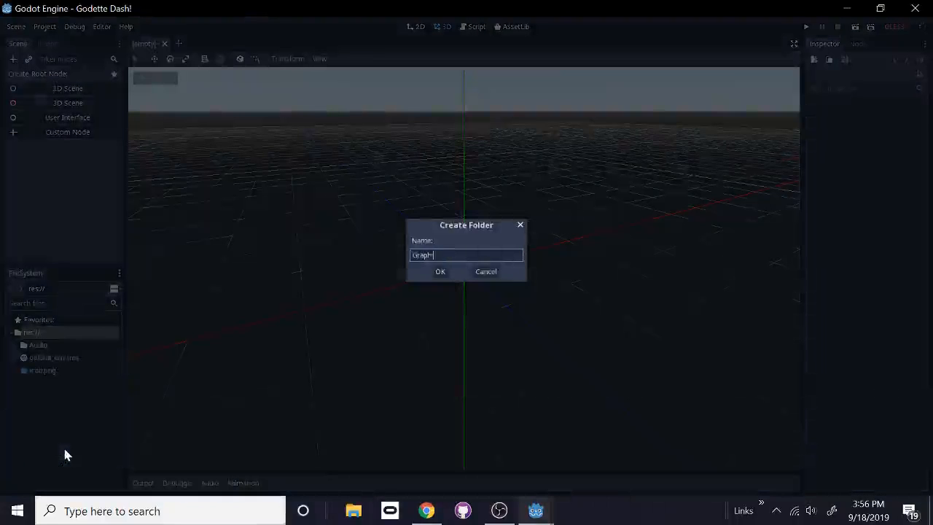
{"action": "type", "text": "cs"}
{"action": "key", "text": "Return"}
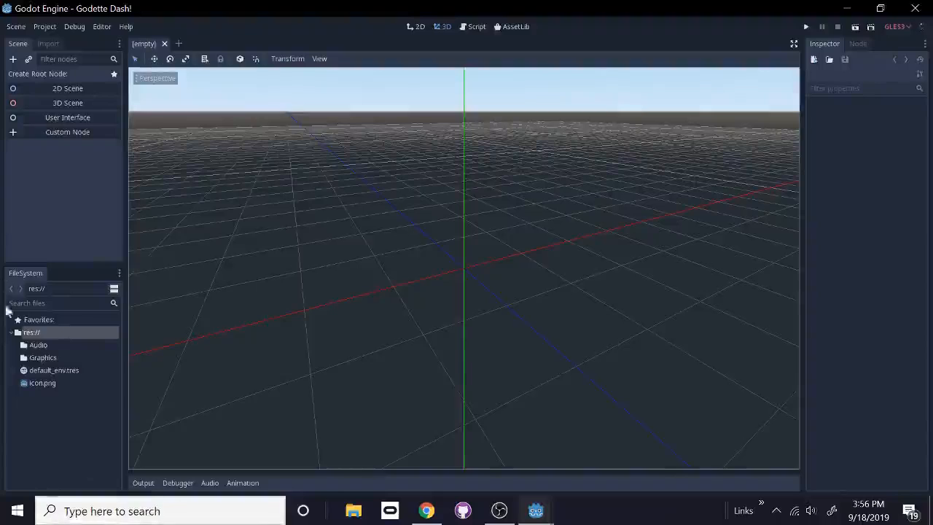
- Create the folders Scenes and Scripts in the project root res://
{"action": "right_click", "coordinate": [69, 337]}
{"action": "left_click", "coordinate": [109, 453]}
{"action": "type", "text": "Scenes"}
{"action": "key", "text": "Return"}
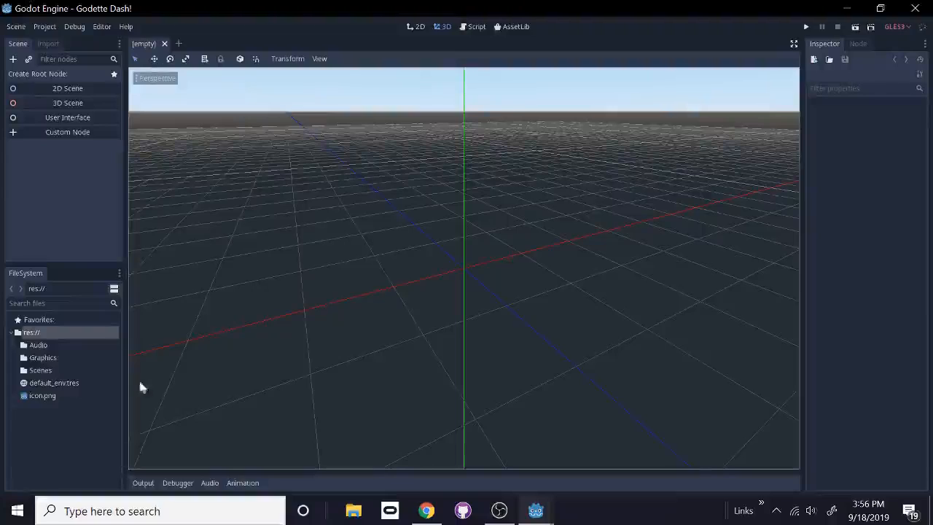
{"action": "right_click", "coordinate": [79, 335]}
{"action": "left_click", "coordinate": [109, 450]}
{"action": "type", "text": "Scripts"}
{"action": "key", "text": "Return"}
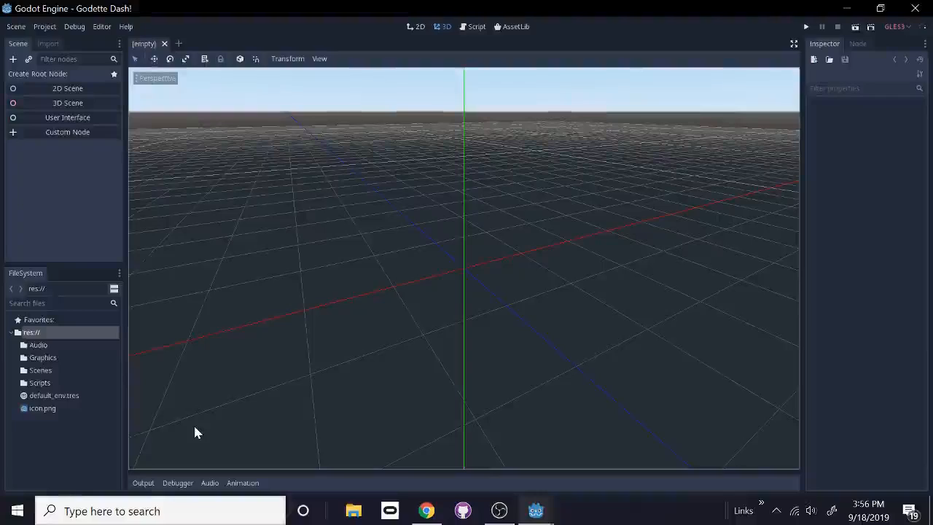
- Create the subfolders Music and SFX inside the Audio folder
{"action": "right_click", "coordinate": [61, 344]}
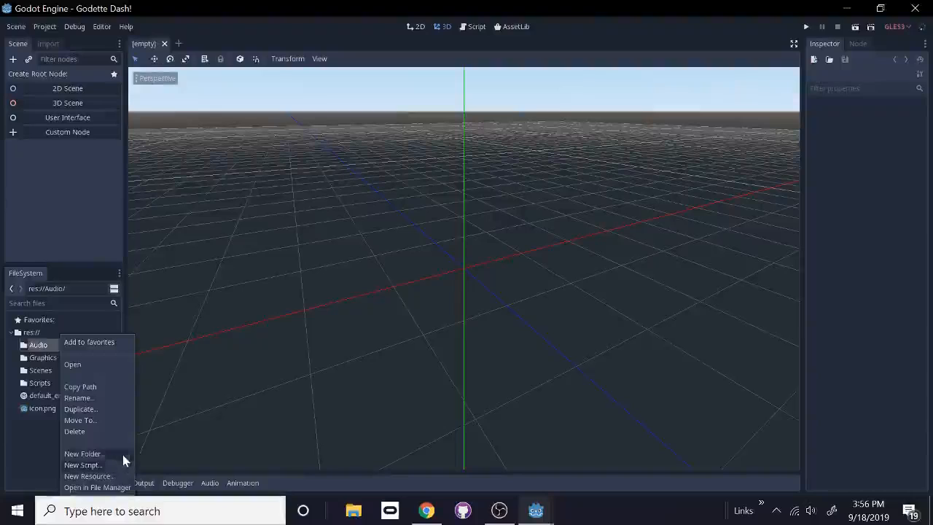
{"action": "left_click", "coordinate": [122, 454]}
{"action": "type", "text": "Music"}
{"action": "key", "text": "Return"}
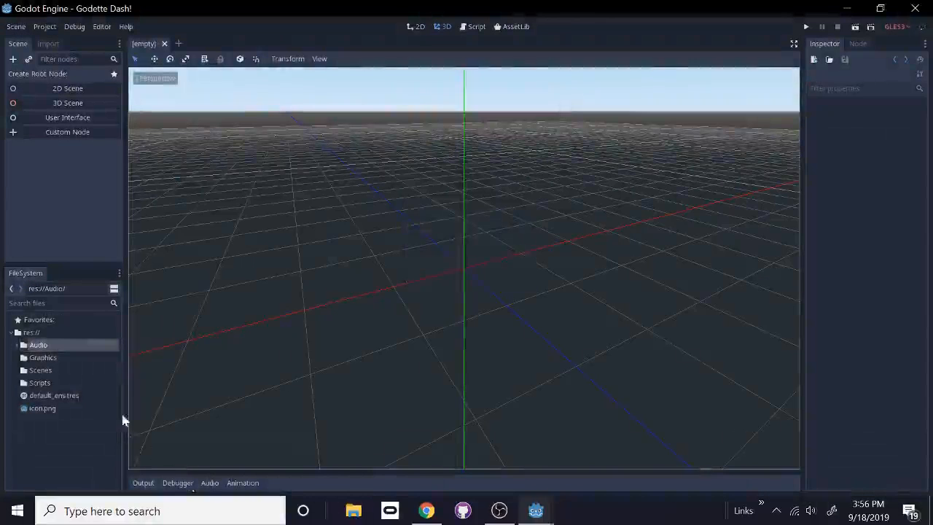
{"action": "right_click", "coordinate": [89, 347]}
{"action": "left_click", "coordinate": [139, 451]}
{"action": "type", "text": "SFX"}
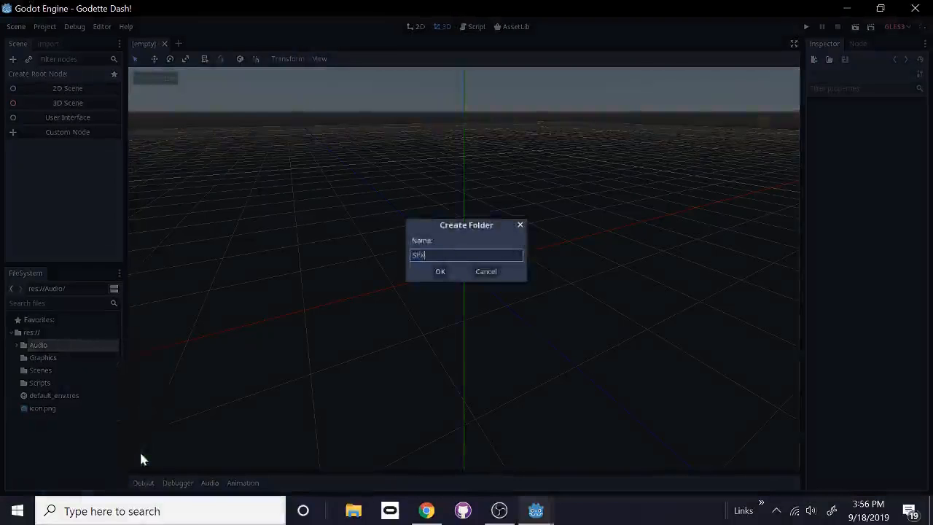
{"action": "key", "text": "Return"}
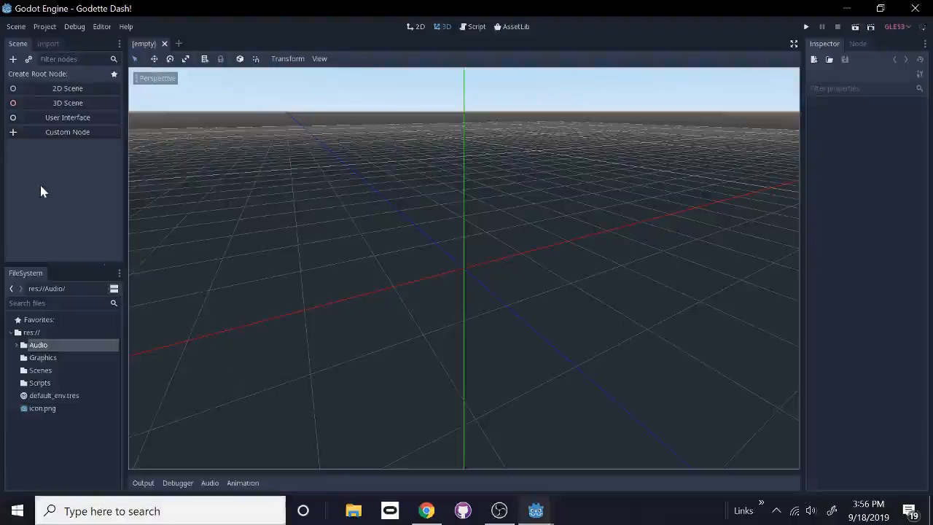
- In the project settings, name 2D physics layer 1 "Border"
{"action": "left_click", "coordinate": [51, 27]}
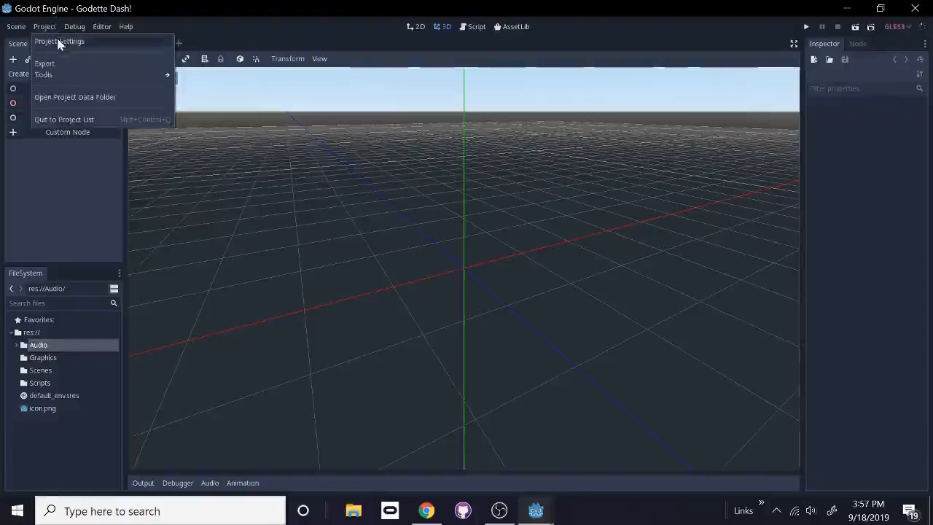
{"action": "left_click", "coordinate": [60, 42]}
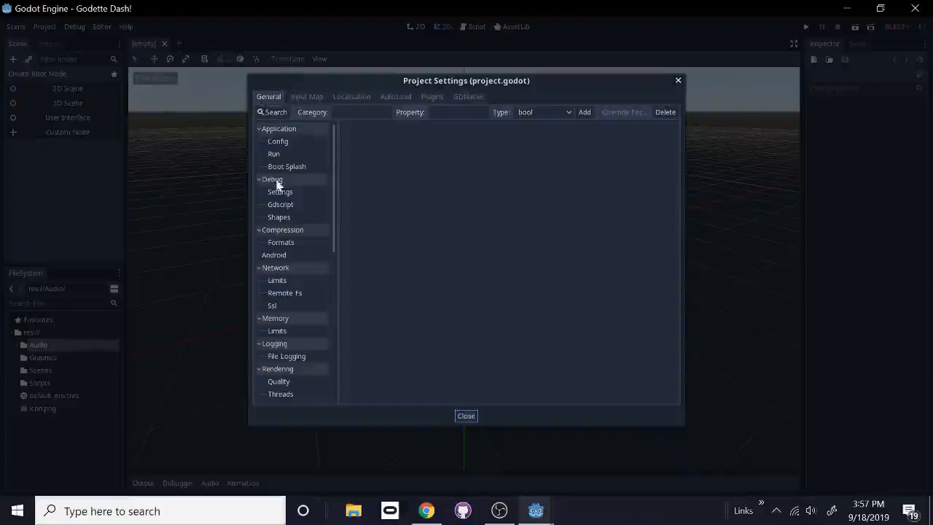
{"action": "scroll", "coordinate": [284, 164], "scroll_direction": "down", "scroll_amount": 3}
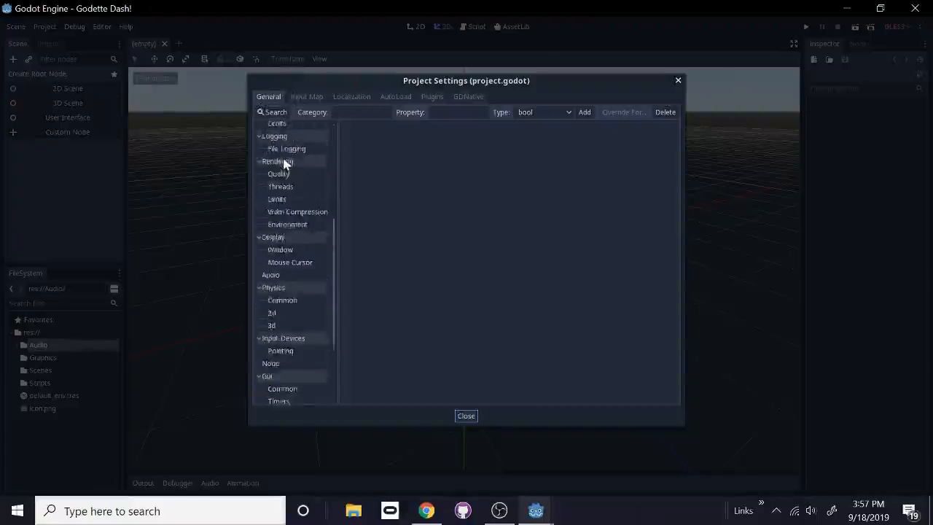
{"action": "scroll", "coordinate": [284, 163], "scroll_direction": "down", "scroll_amount": 2}
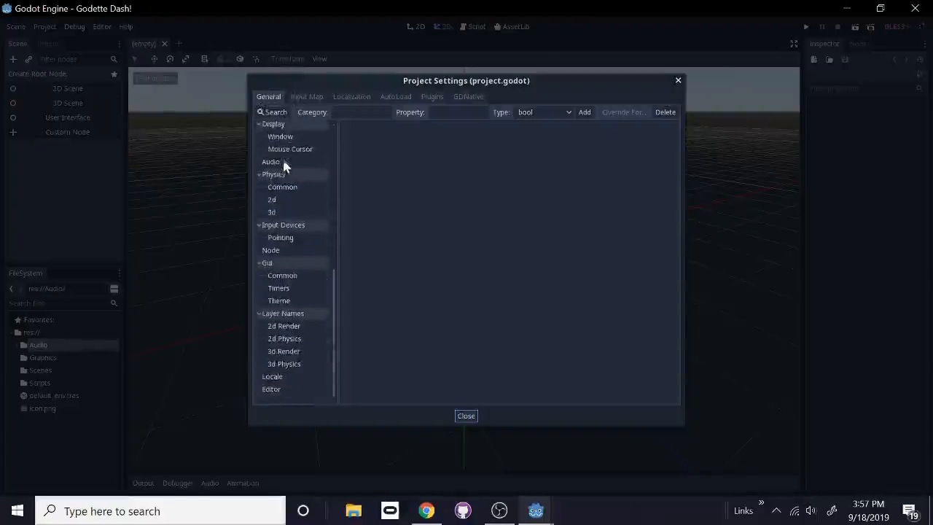
{"action": "left_click", "coordinate": [284, 338]}
{"action": "left_click", "coordinate": [510, 128]}
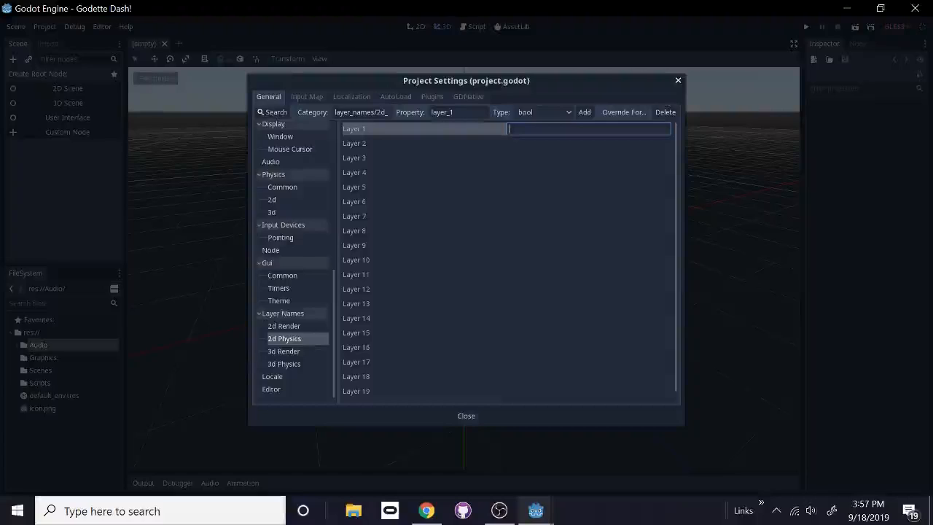
{"action": "type", "text": "Border"}
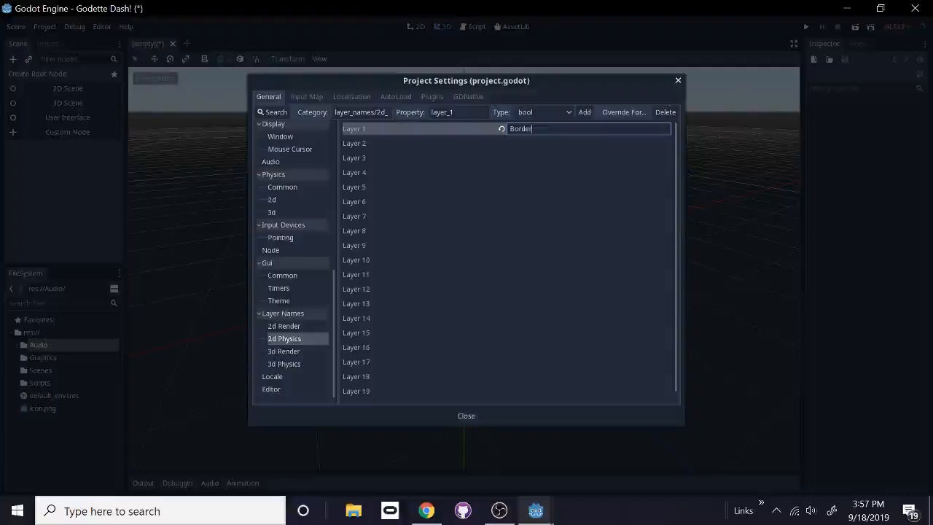
- Name 2D physics layers 2, 3 and 4 "Player", "Danger" and "Collectible"
{"action": "left_click", "coordinate": [589, 144]}
{"action": "type", "text": "Player"}
{"action": "left_click", "coordinate": [589, 158]}
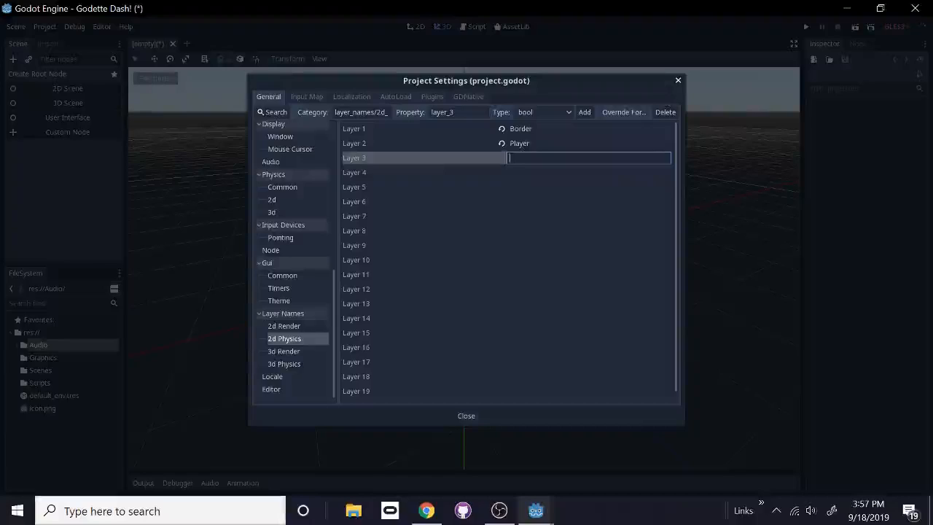
{"action": "type", "text": "Danger"}
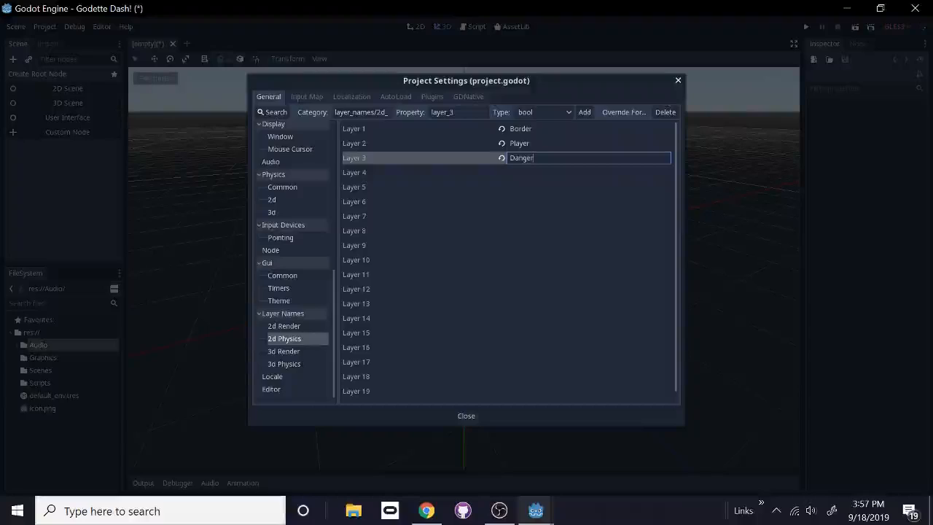
{"action": "left_click", "coordinate": [589, 172]}
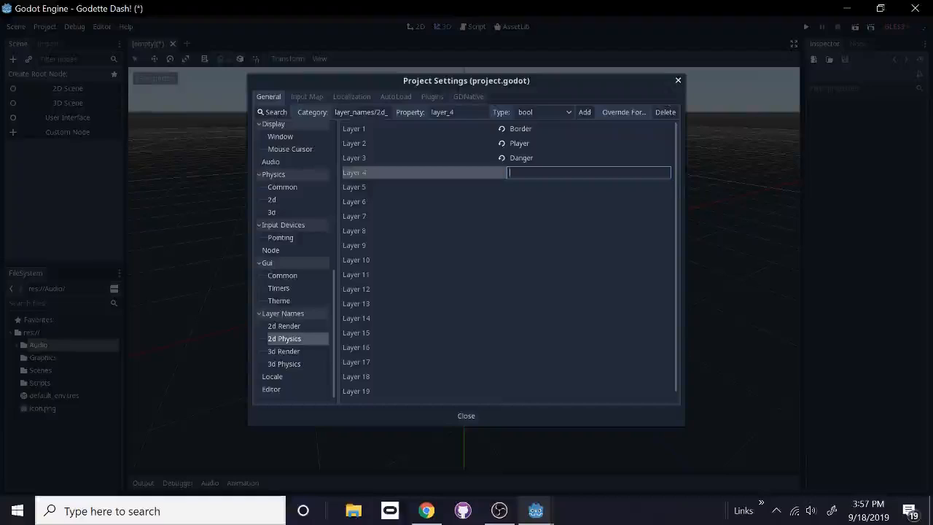
{"action": "type", "text": "Collectible"}
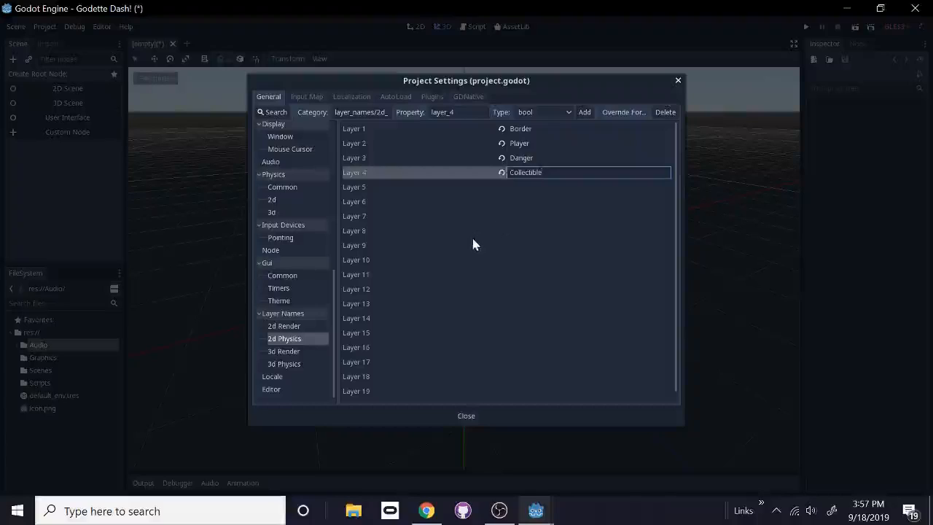
- Remove every key and gamepad binding from the default ui actions, ui_accept through ui_end, in the project's input map
{"action": "left_click", "coordinate": [304, 97]}
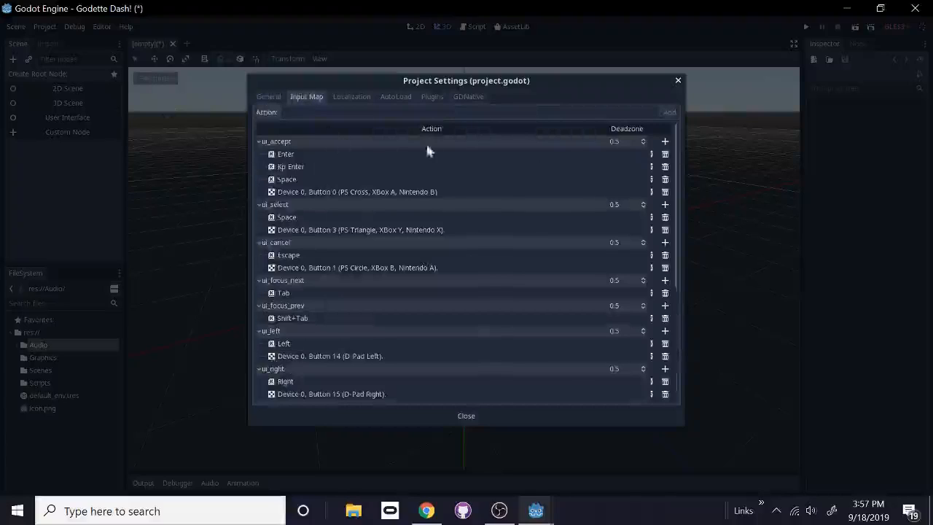
{"action": "left_click", "coordinate": [665, 154]}
{"action": "left_click", "coordinate": [664, 154]}
{"action": "left_click", "coordinate": [665, 154]}
{"action": "left_click", "coordinate": [664, 154]}
{"action": "left_click", "coordinate": [664, 167]}
{"action": "left_click", "coordinate": [664, 167]}
{"action": "left_click", "coordinate": [665, 178]}
{"action": "left_click", "coordinate": [665, 178]}
{"action": "left_click", "coordinate": [665, 192]}
{"action": "left_click", "coordinate": [666, 204]}
{"action": "left_click", "coordinate": [665, 216]}
{"action": "left_click", "coordinate": [665, 216]}
{"action": "left_click", "coordinate": [666, 229]}
{"action": "left_click", "coordinate": [666, 230]}
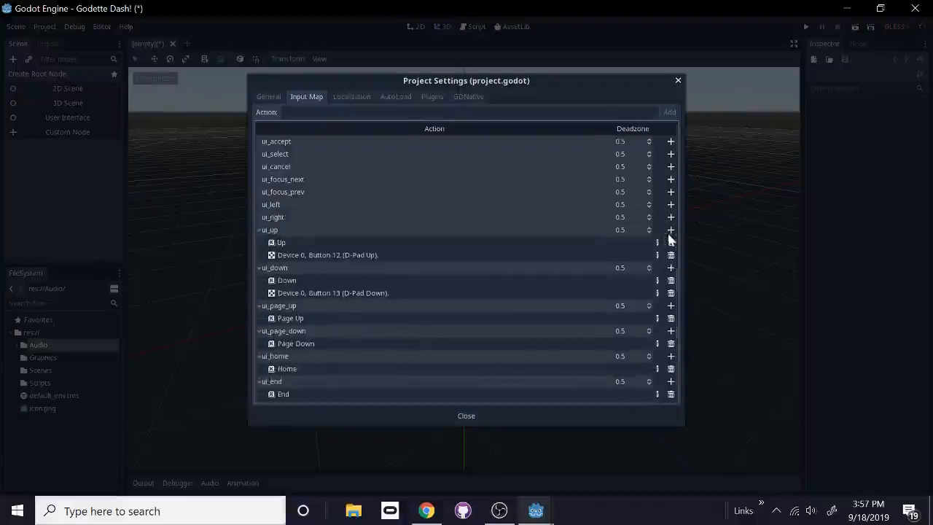
{"action": "left_click", "coordinate": [670, 242]}
{"action": "left_click", "coordinate": [670, 242]}
{"action": "left_click", "coordinate": [671, 254]}
{"action": "left_click", "coordinate": [670, 254]}
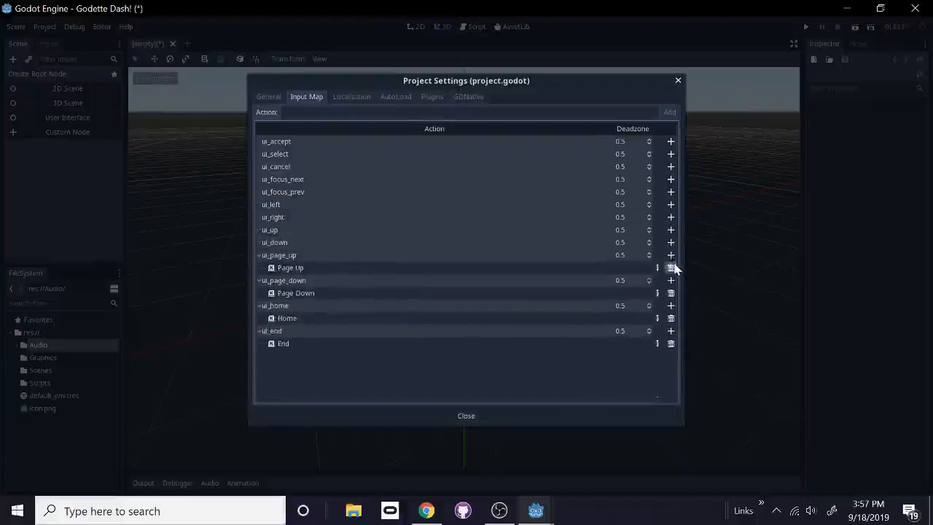
{"action": "left_click", "coordinate": [671, 267]}
{"action": "left_click", "coordinate": [672, 282]}
{"action": "left_click", "coordinate": [671, 292]}
{"action": "left_click", "coordinate": [671, 305]}
- Add the actions move_up and move_down to the input map
{"action": "left_click", "coordinate": [392, 113]}
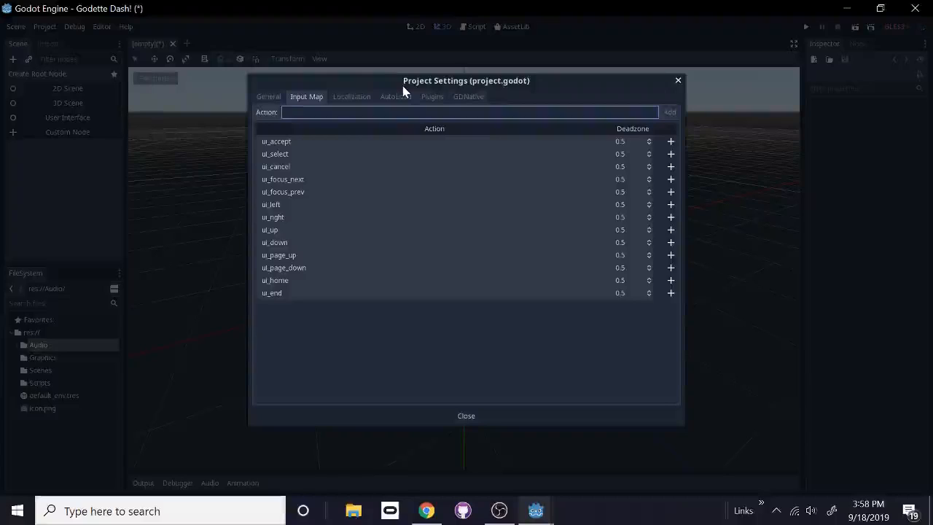
{"action": "type", "text": "move_up"}
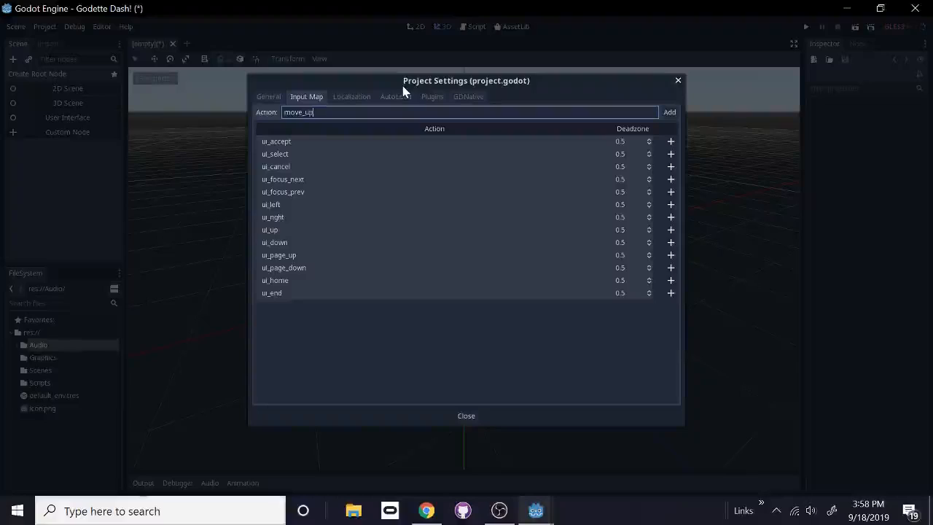
{"action": "key", "text": "Return"}
{"action": "type", "text": "mno"}
{"action": "key", "text": "BackSpace"}
{"action": "type", "text": "ove"}
{"action": "key", "text": "BackSpace"}
{"action": "key", "text": "BackSpace"}
{"action": "key", "text": "BackSpace"}
{"action": "key", "text": "BackSpace"}
{"action": "type", "text": "ove_down"}
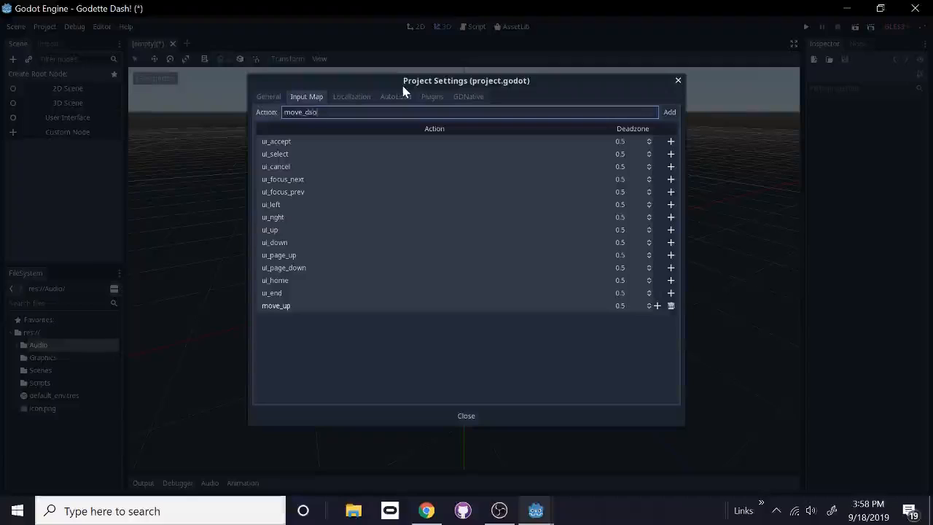
{"action": "key", "text": "Return"}
- Add the actions move_right, move_left and accept to the input map
{"action": "type", "text": "move_right"}
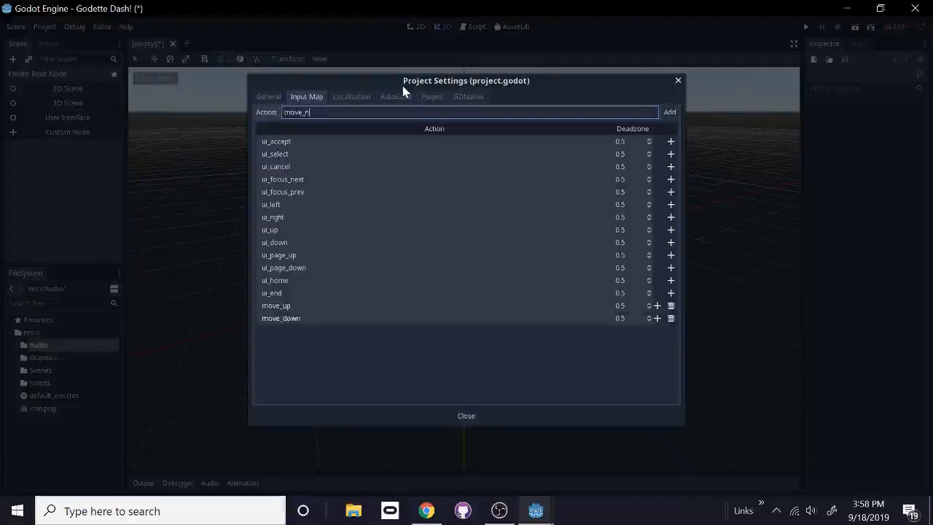
{"action": "key", "text": "Return"}
{"action": "type", "text": "move_kle"}
{"action": "key", "text": "BackSpace"}
{"action": "type", "text": "left"}
{"action": "key", "text": "Return"}
{"action": "type", "text": "accept"}
{"action": "key", "text": "Return"}
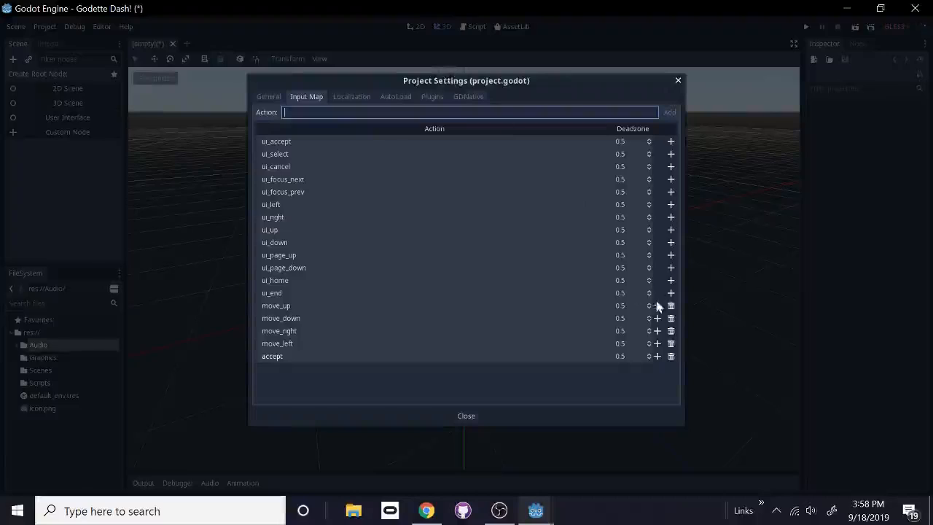
- Bind the W key to the move_up action and the S key to move_down
{"action": "left_click", "coordinate": [656, 305]}
{"action": "left_click", "coordinate": [659, 315]}
{"action": "key", "text": "w"}
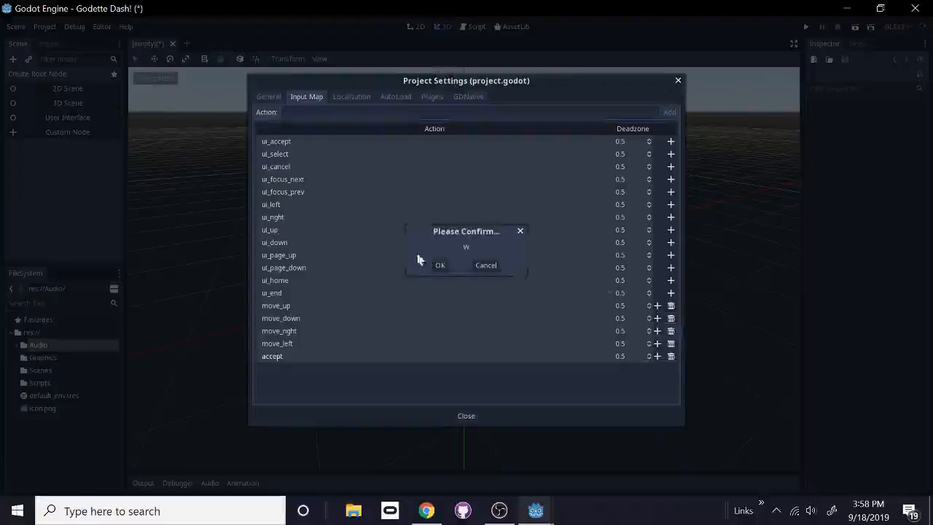
{"action": "left_click", "coordinate": [440, 265]}
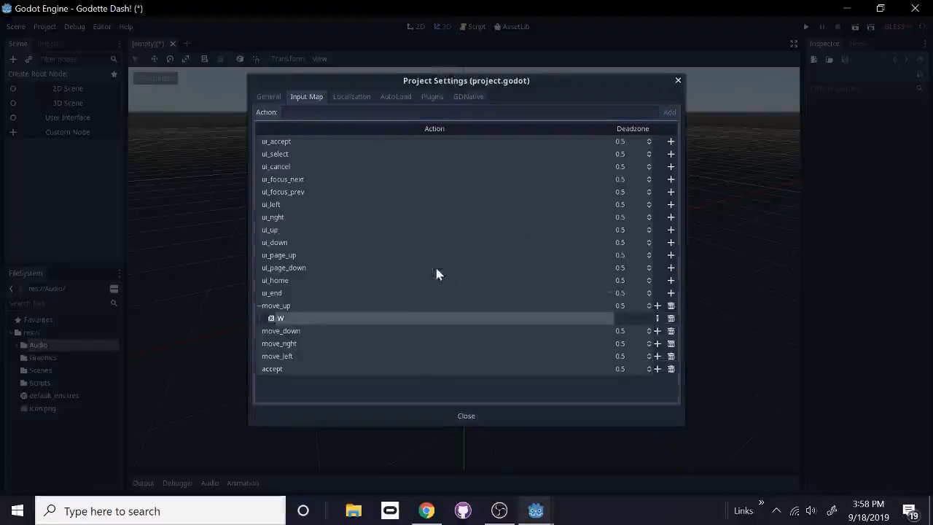
{"action": "left_click", "coordinate": [657, 330]}
{"action": "left_click", "coordinate": [658, 340]}
{"action": "key", "text": "s"}
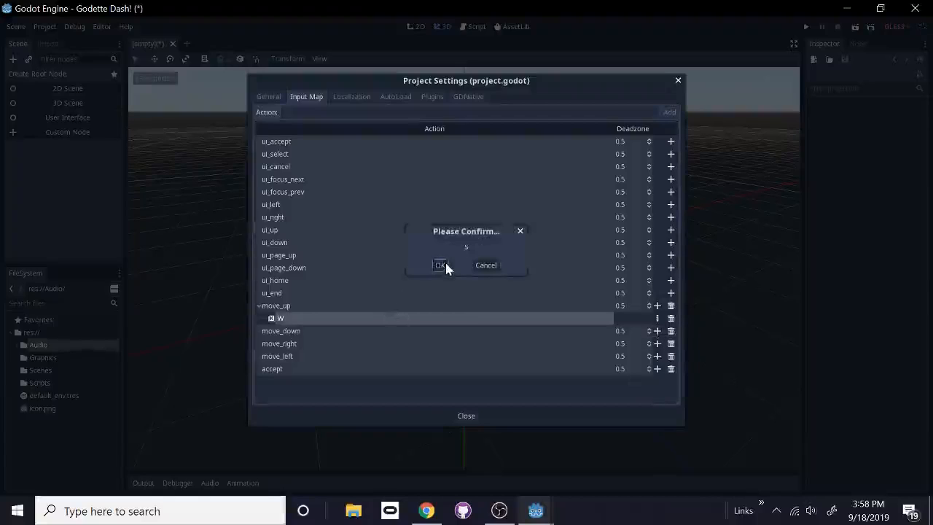
{"action": "left_click", "coordinate": [439, 266]}
- Bind the D key to the move_right action and the A key to move_left
{"action": "left_click", "coordinate": [656, 356]}
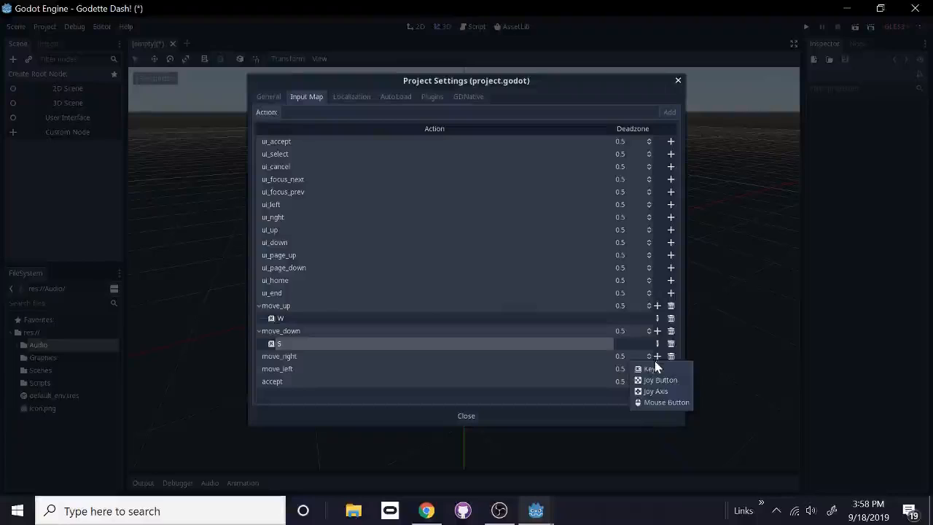
{"action": "left_click", "coordinate": [656, 365]}
{"action": "key", "text": "d"}
{"action": "left_click", "coordinate": [439, 265]}
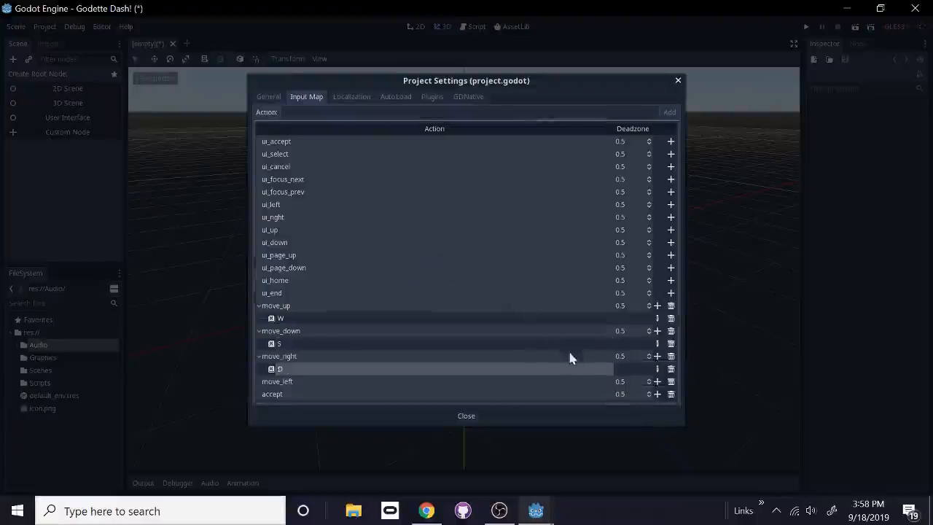
{"action": "left_click", "coordinate": [657, 381]}
{"action": "left_click", "coordinate": [651, 394]}
{"action": "key", "text": "a"}
{"action": "left_click", "coordinate": [437, 264]}
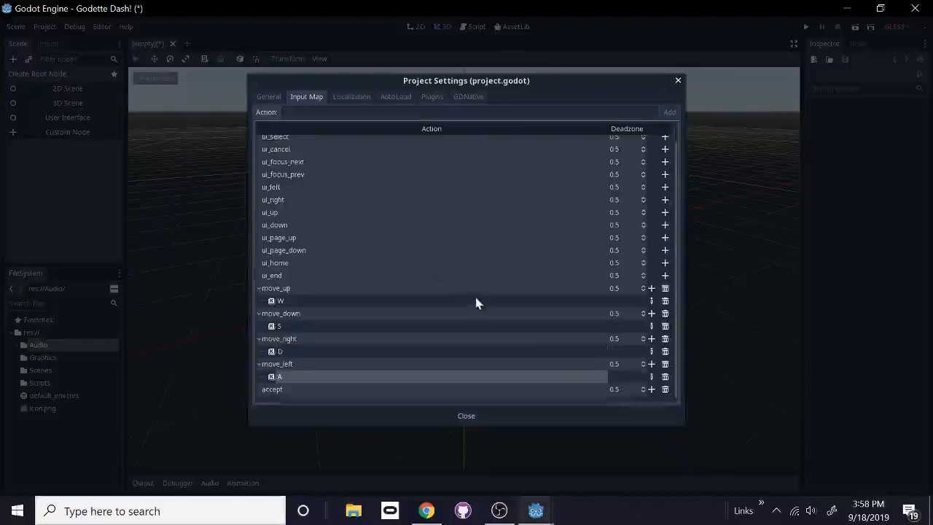
- Bind the Enter key to the accept action
{"action": "left_click", "coordinate": [649, 389]}
{"action": "left_click", "coordinate": [646, 399]}
{"action": "key", "text": "Return"}
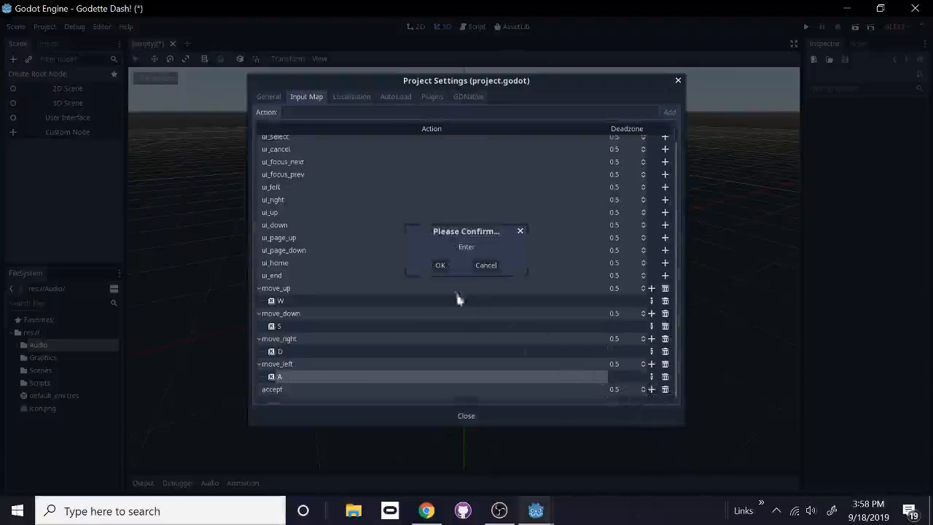
{"action": "left_click", "coordinate": [440, 265]}
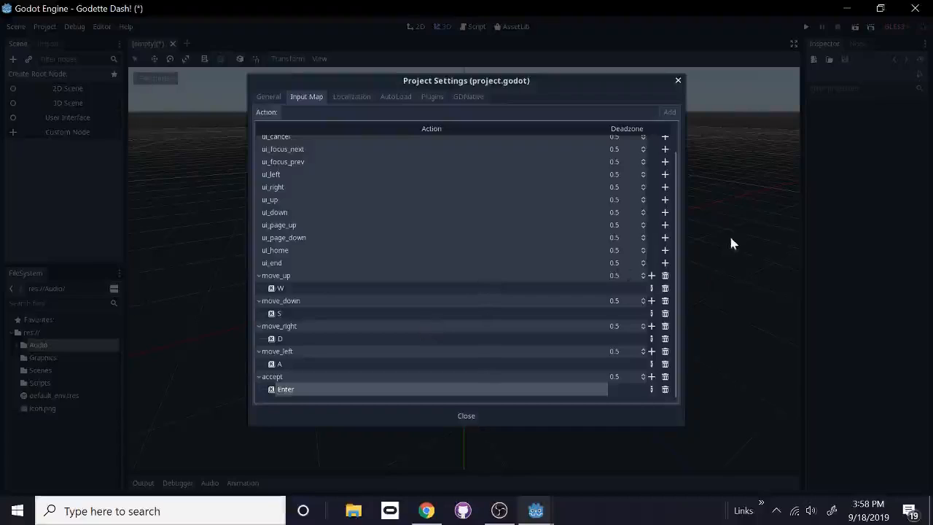
- Add a joypad axis binding to move_up using Device 0, Axis 1 - (Left Stick Up)
{"action": "left_click", "coordinate": [651, 275]}
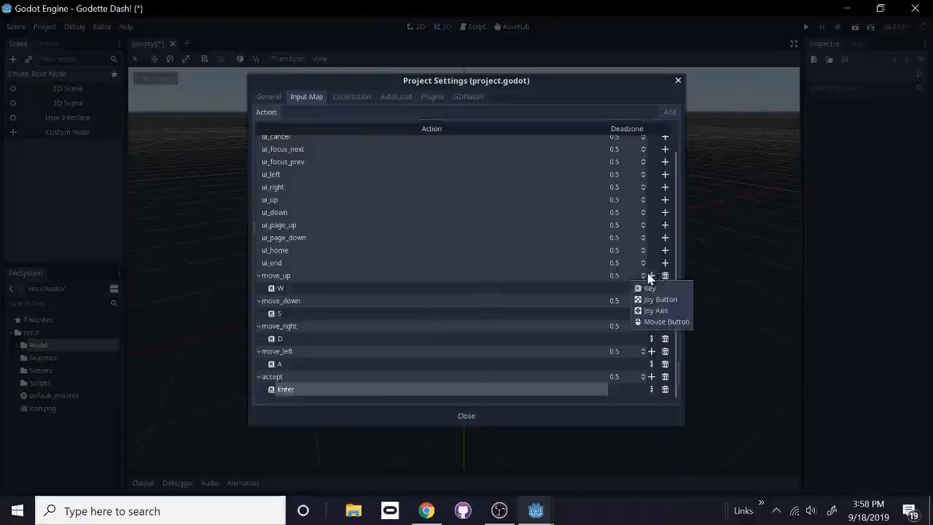
{"action": "left_click", "coordinate": [660, 311]}
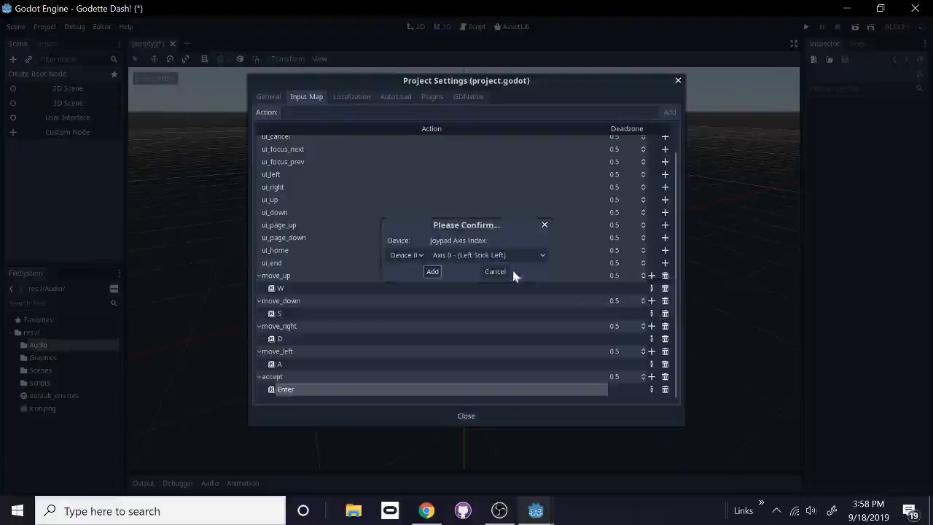
{"action": "left_click", "coordinate": [405, 255]}
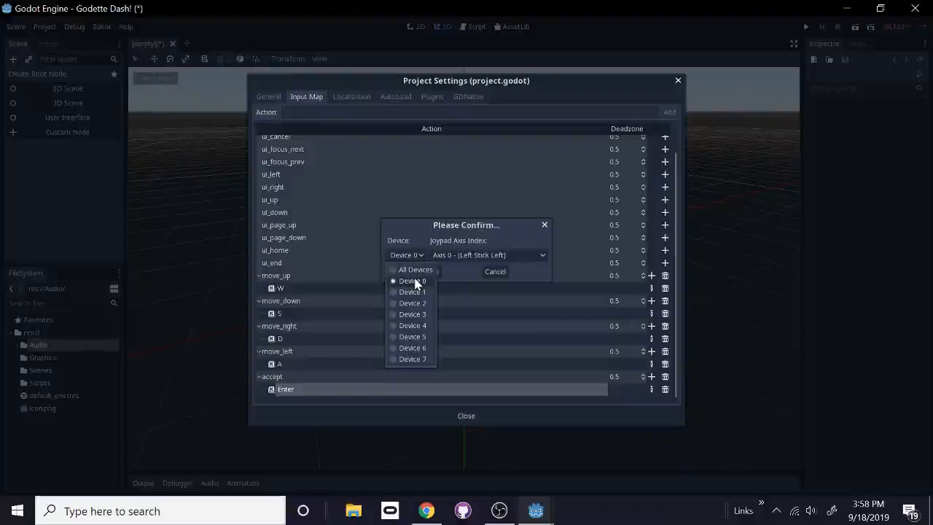
{"action": "left_click", "coordinate": [413, 281]}
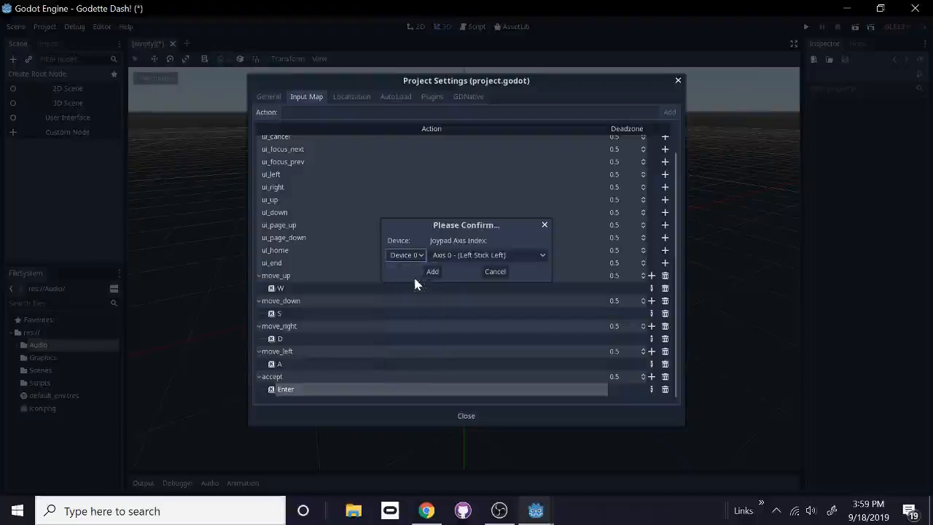
{"action": "left_click", "coordinate": [454, 254]}
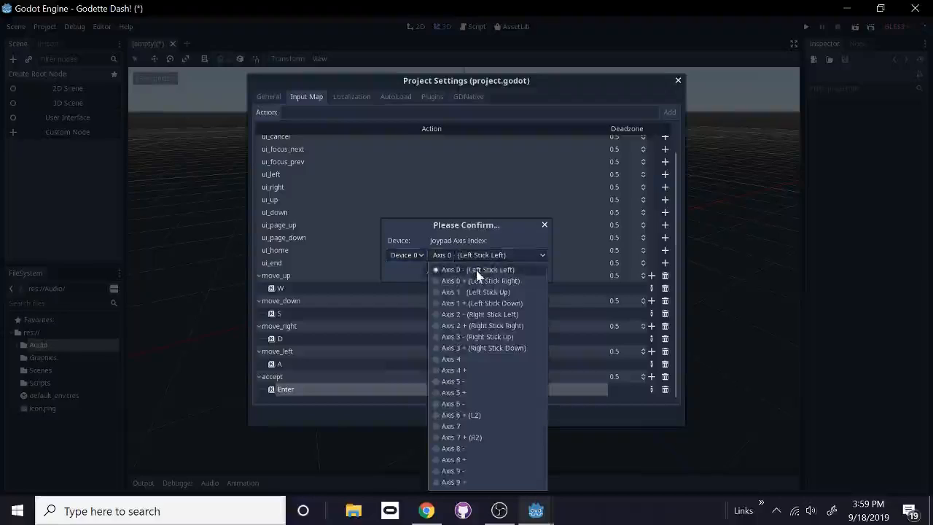
{"action": "left_click", "coordinate": [488, 293]}
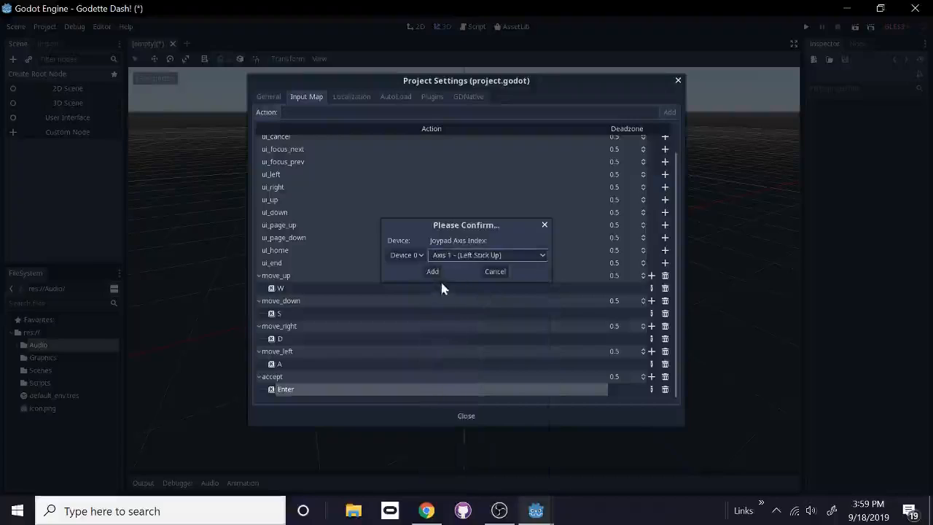
{"action": "left_click", "coordinate": [432, 272]}
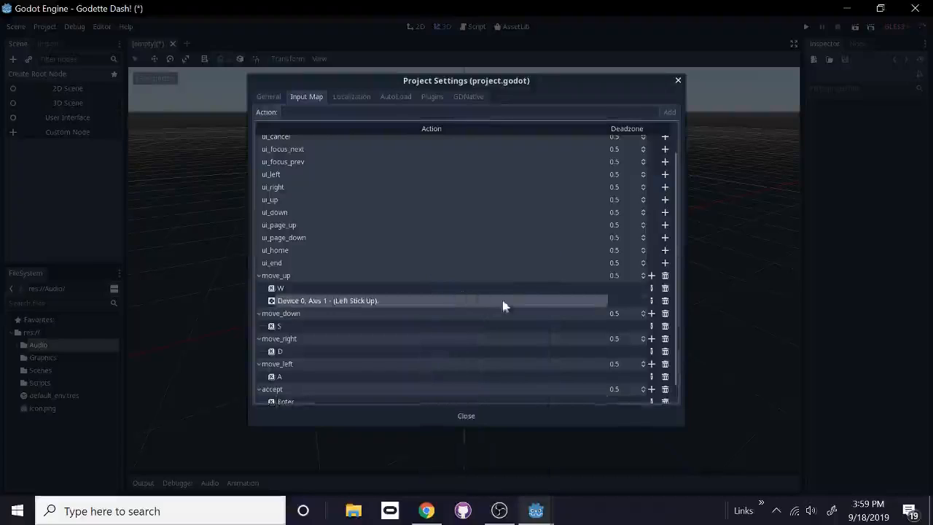
- Add a joypad axis binding to move_down using Device 0, Axis 1 + (Left Stick Down)
{"action": "left_click", "coordinate": [651, 314]}
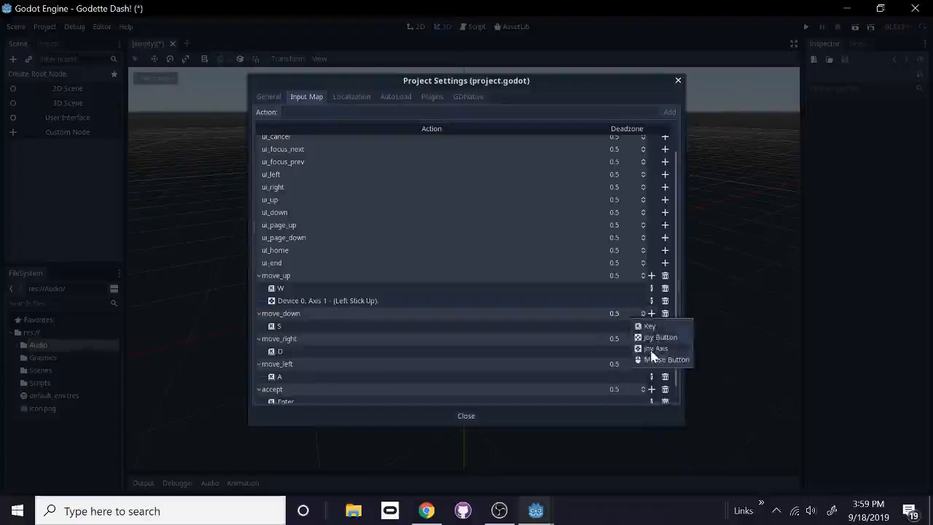
{"action": "left_click", "coordinate": [649, 352]}
{"action": "left_click", "coordinate": [486, 255]}
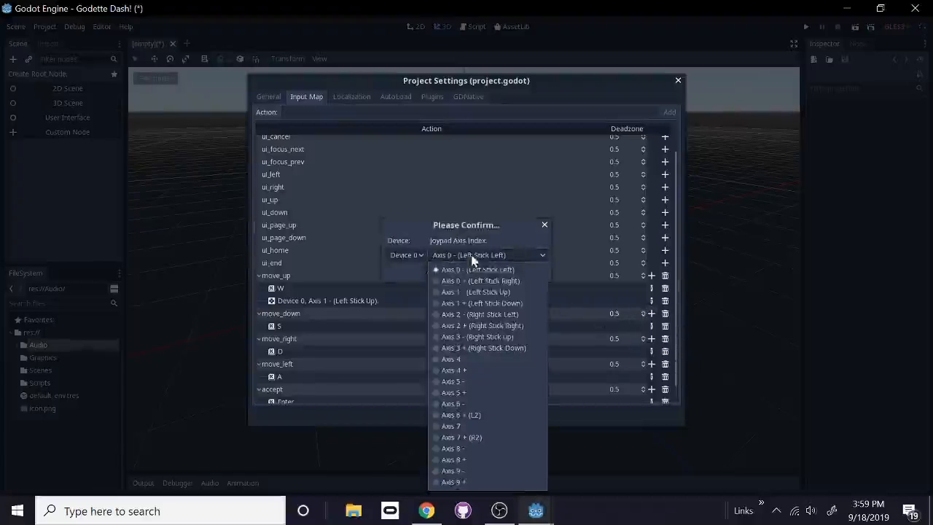
{"action": "left_click", "coordinate": [515, 303]}
{"action": "left_click", "coordinate": [436, 271]}
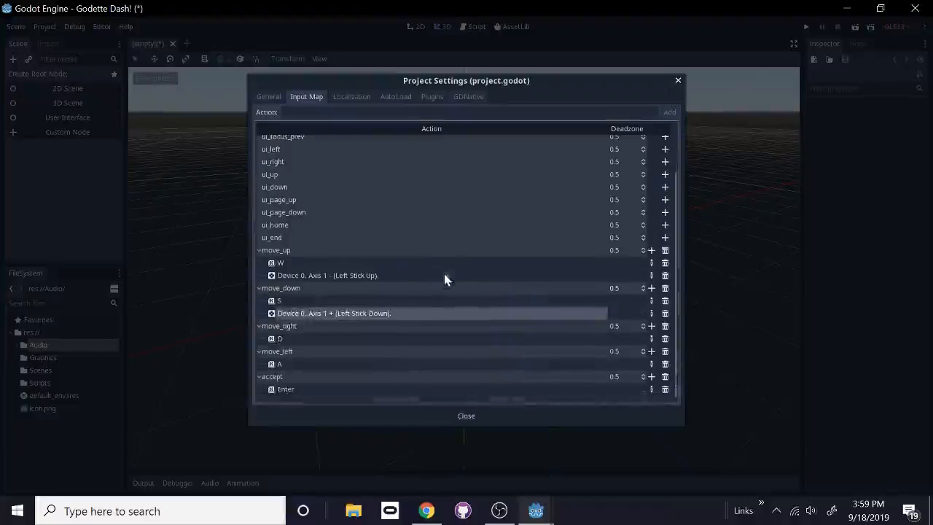
- Add a joypad axis binding to move_right using Device 0, Axis 0 + (Left Stick Right)
{"action": "left_click", "coordinate": [651, 326]}
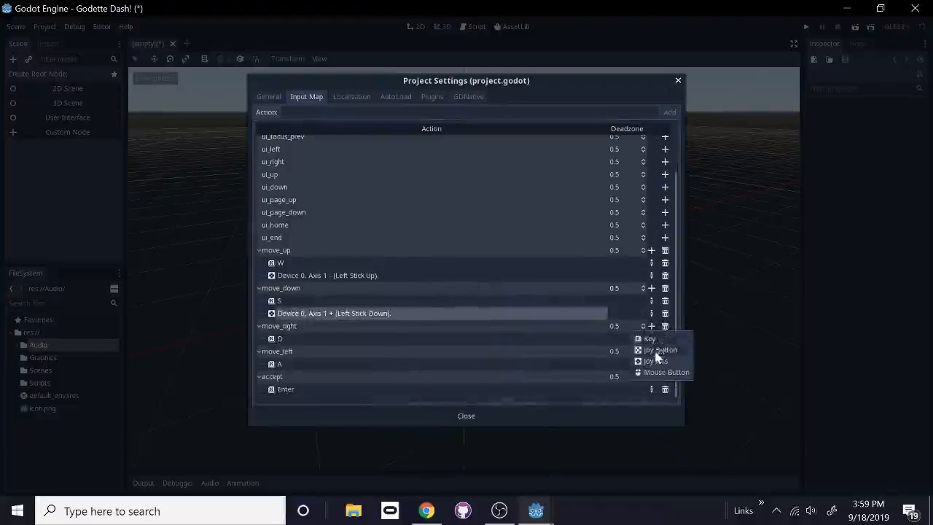
{"action": "left_click", "coordinate": [646, 352]}
{"action": "left_click", "coordinate": [478, 257]}
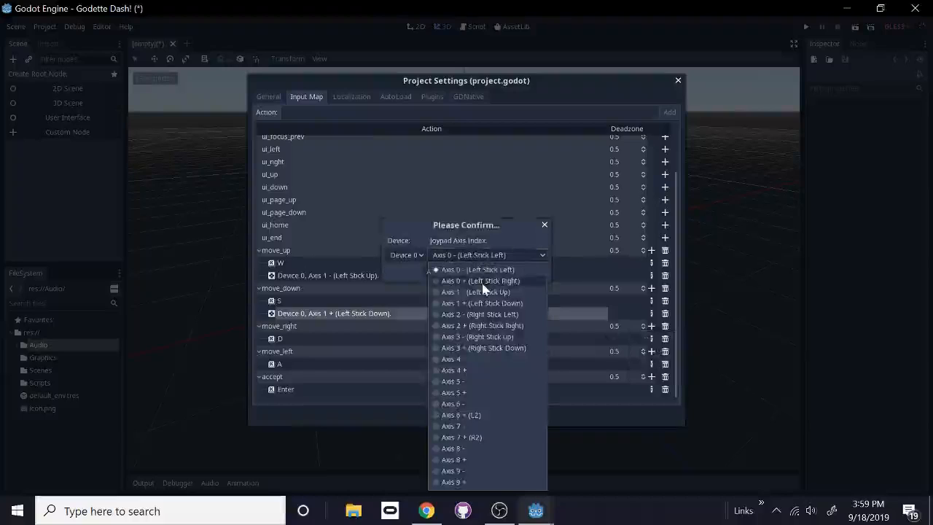
{"action": "left_click", "coordinate": [448, 279]}
{"action": "left_click", "coordinate": [435, 271]}
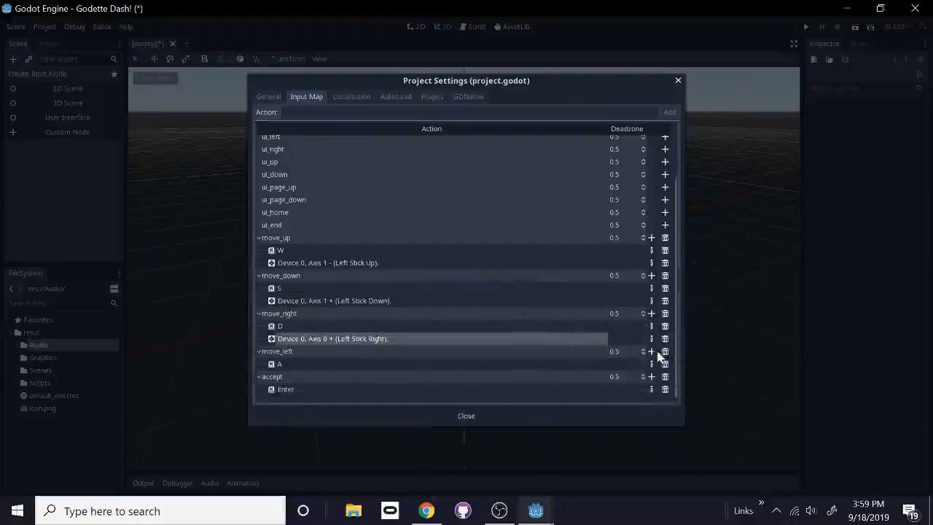
- Add the joypad axis binding Device 0, Axis 0 - (Left Stick Left) to move_left and close the project settings
{"action": "left_click", "coordinate": [652, 352]}
{"action": "left_click", "coordinate": [654, 386]}
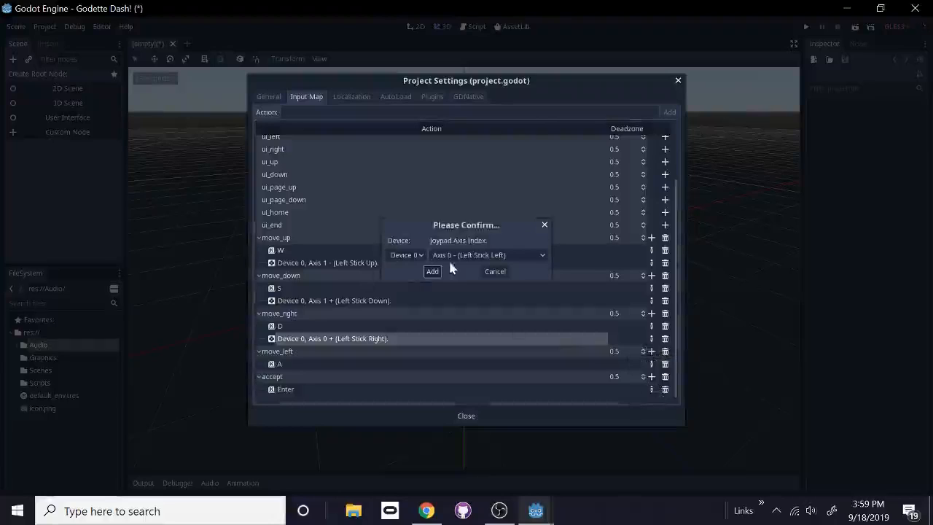
{"action": "left_click", "coordinate": [433, 272]}
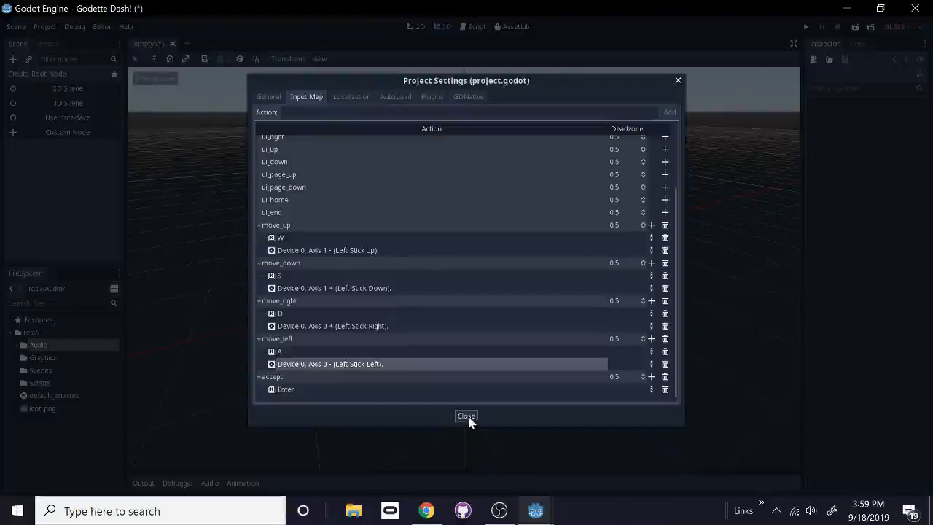
{"action": "left_click", "coordinate": [466, 416]}
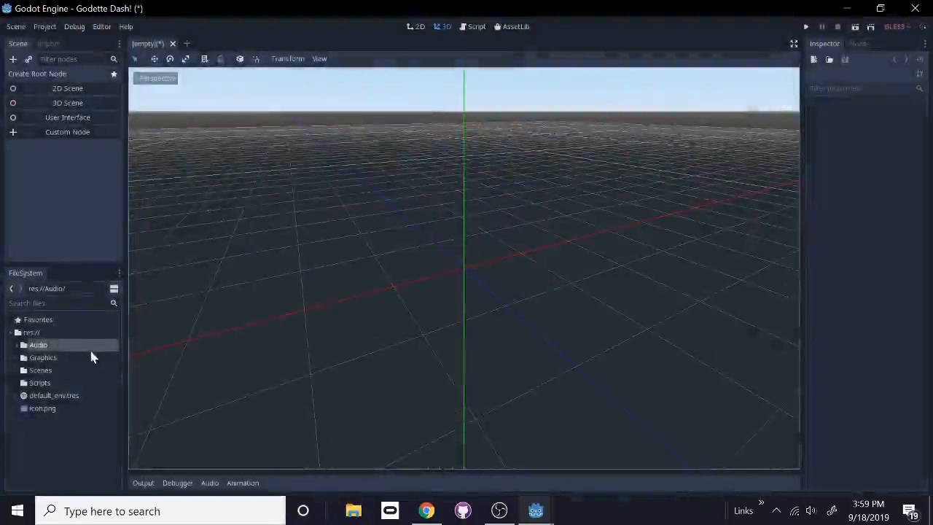